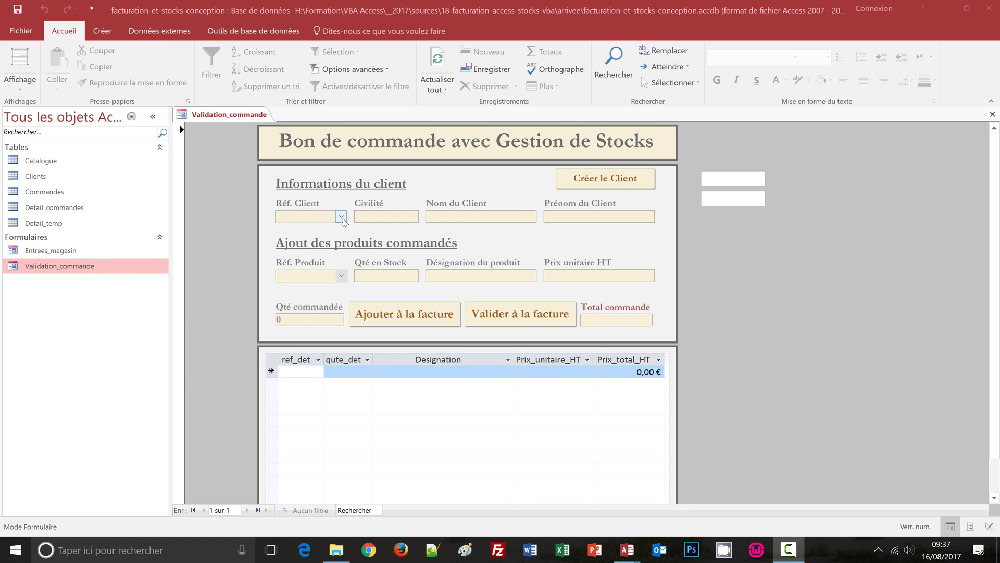
Choose the fifth client in the order form and add one unit of product b002 to the invoice
left_click(341, 217)
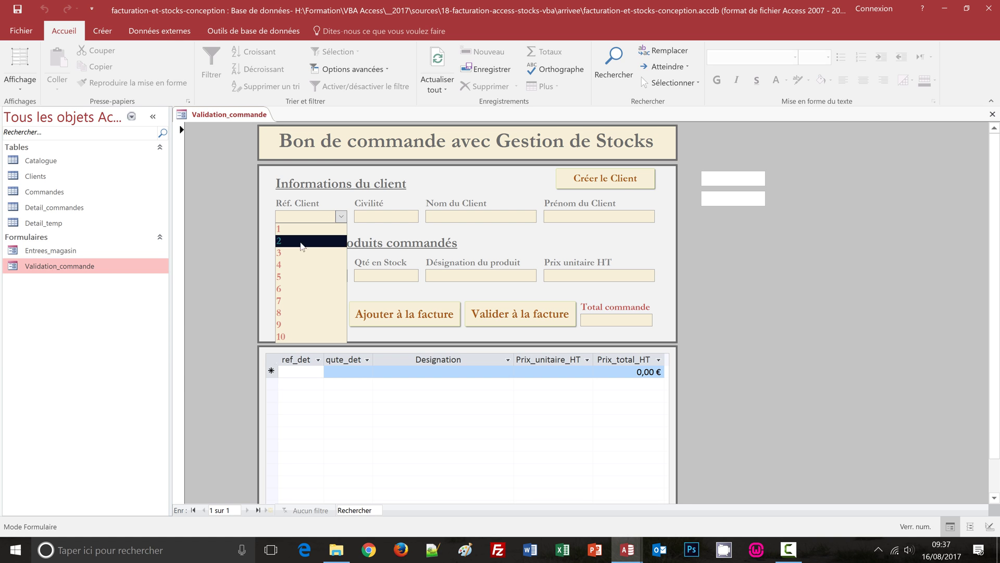
left_click(294, 279)
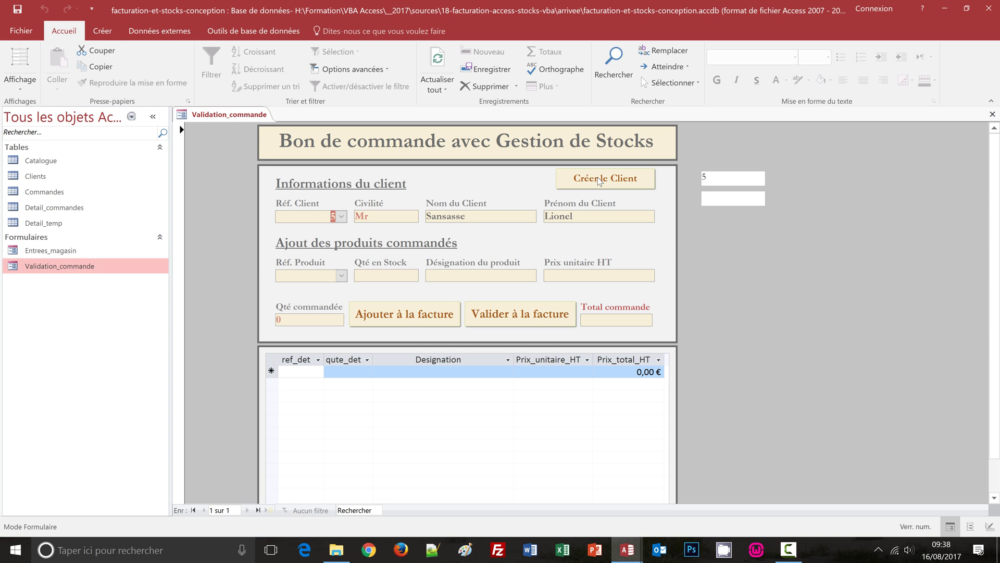
left_click(341, 276)
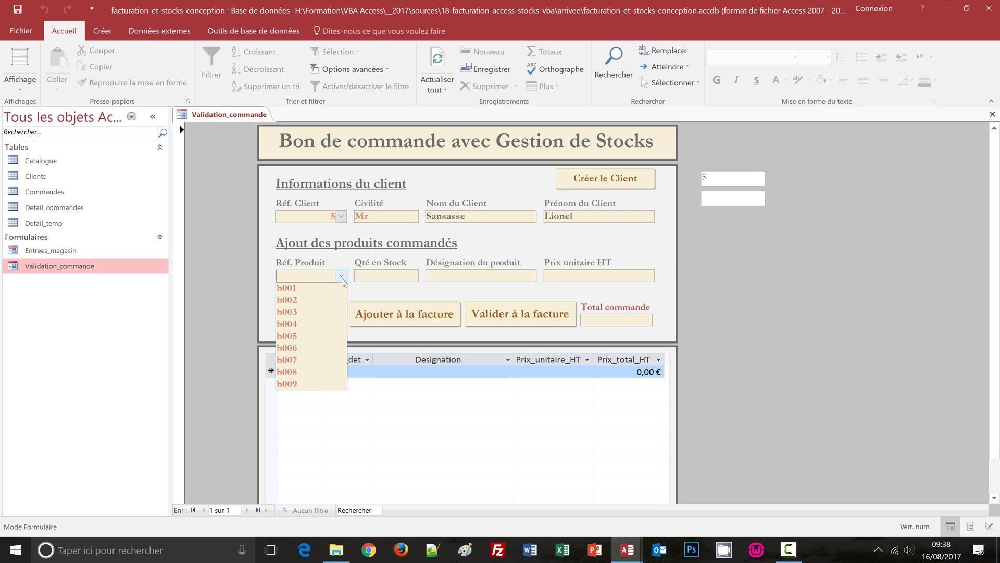
left_click(308, 301)
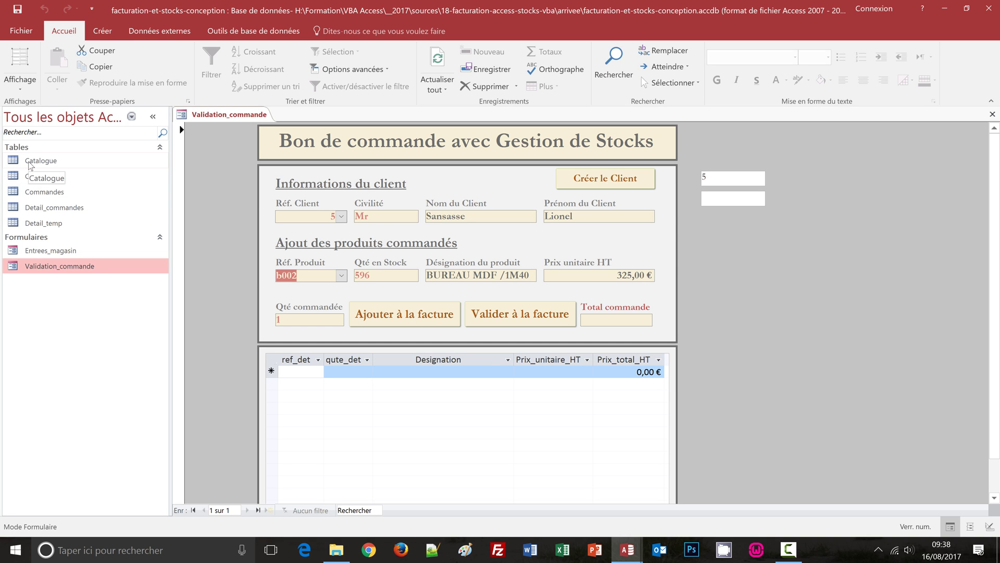
left_click(279, 318)
type("1")
left_click(401, 315)
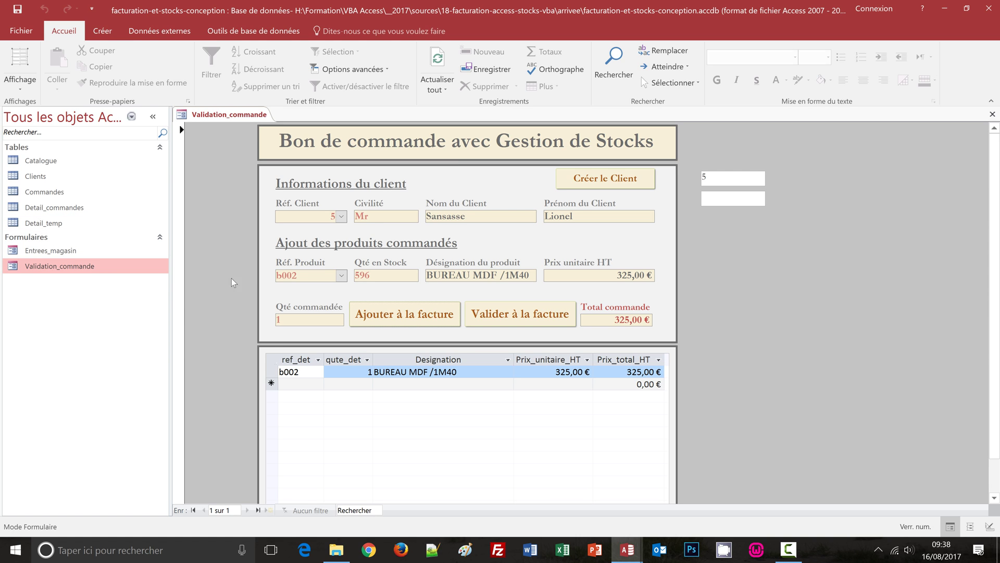
Add one unit of product b005 to the invoice
left_click(341, 276)
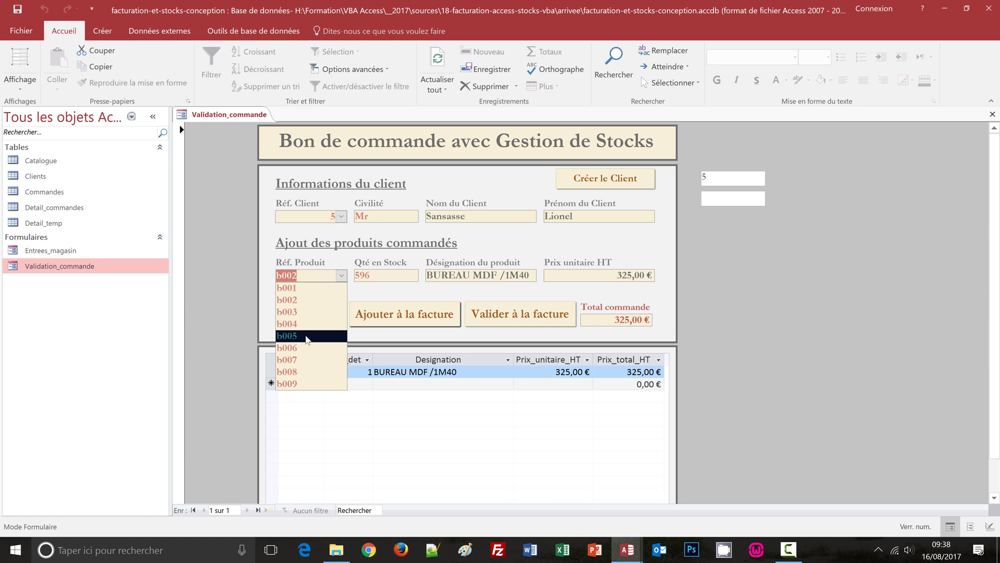
left_click(286, 336)
left_click(376, 315)
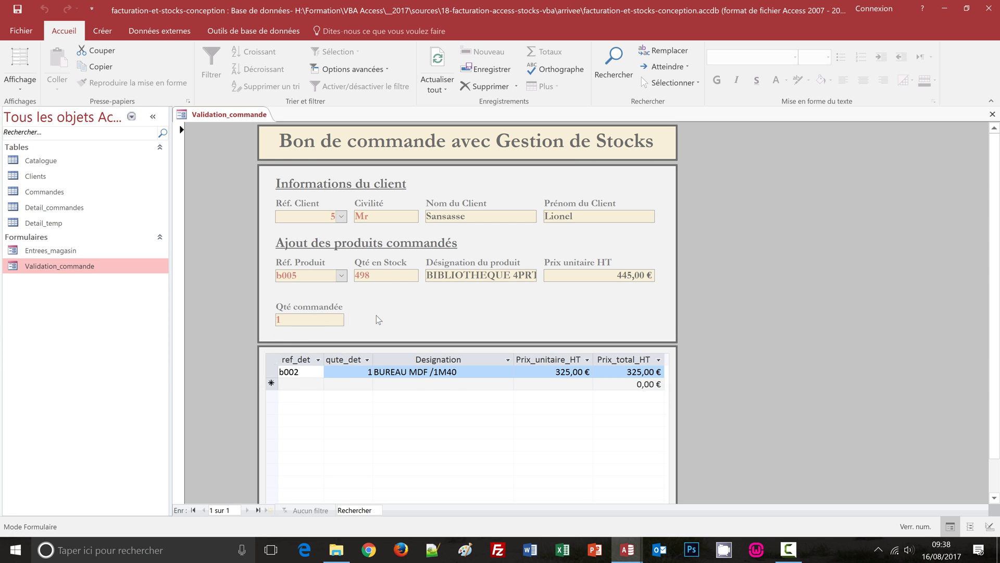
Add three units of product b008 to the invoice and validate the order
left_click(341, 275)
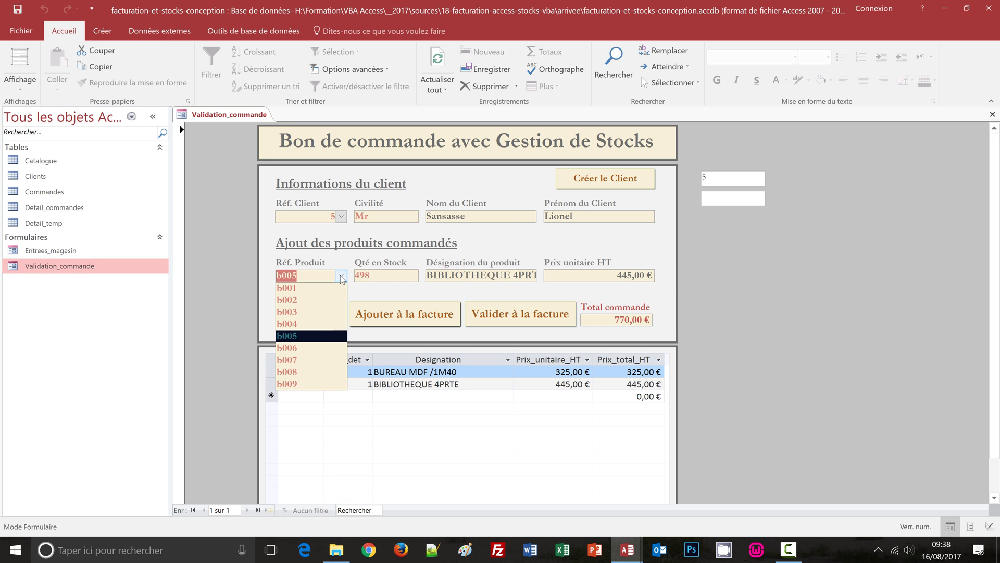
left_click(315, 371)
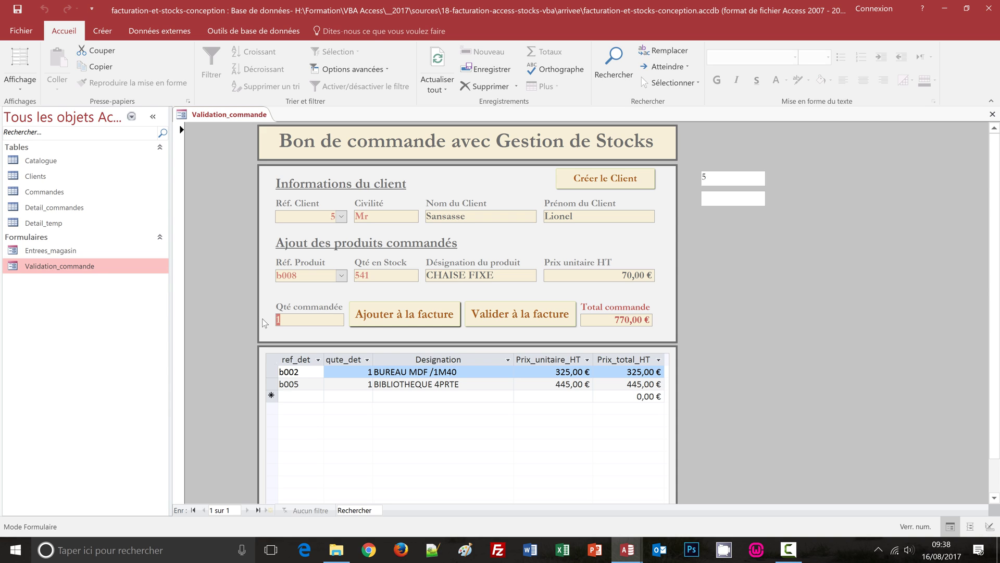
type("3")
left_click(411, 319)
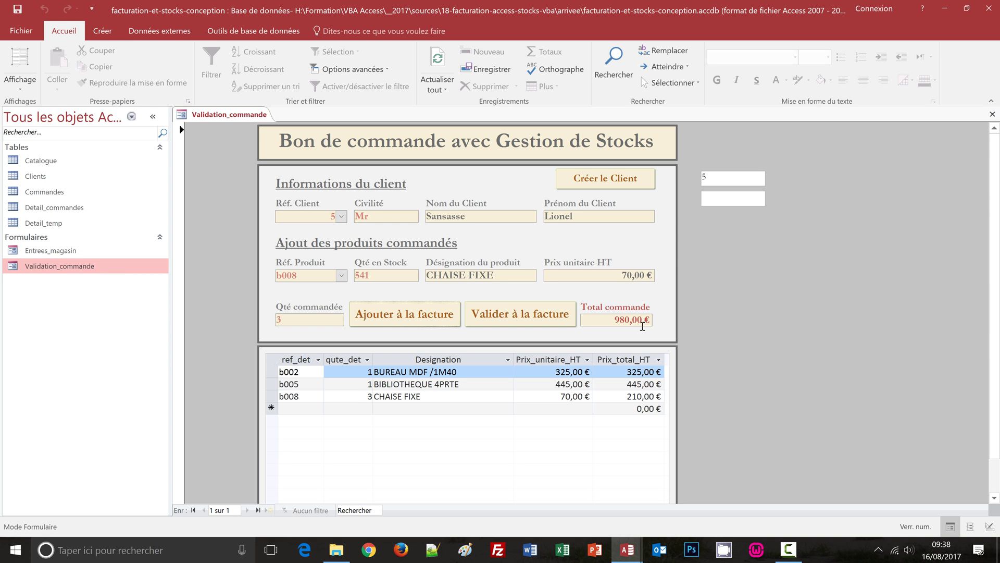
left_click(544, 318)
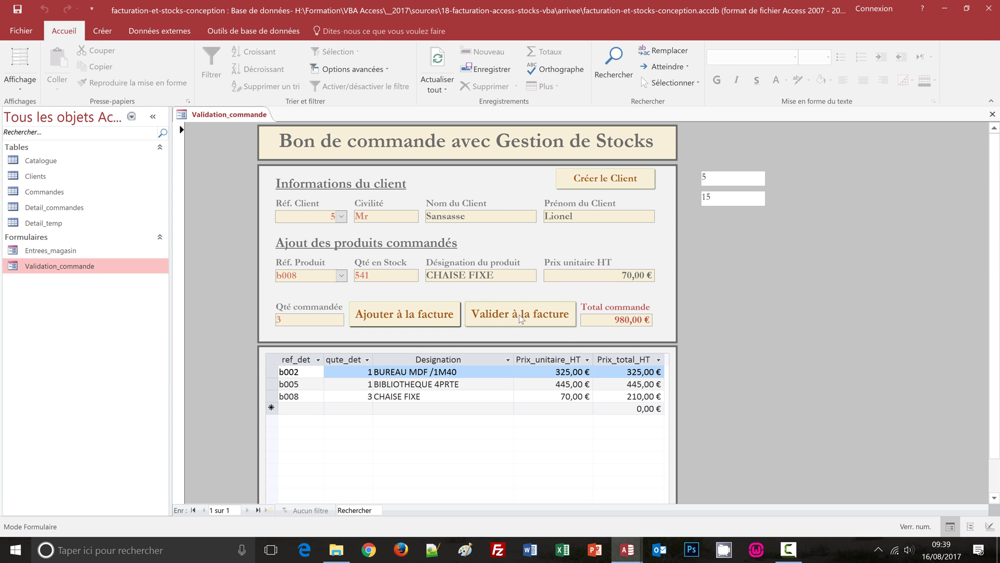
Check the recorded order and stock in the Commandes, Detail_commandes and Catalogue tables, and close them along with the database
double_click(53, 192)
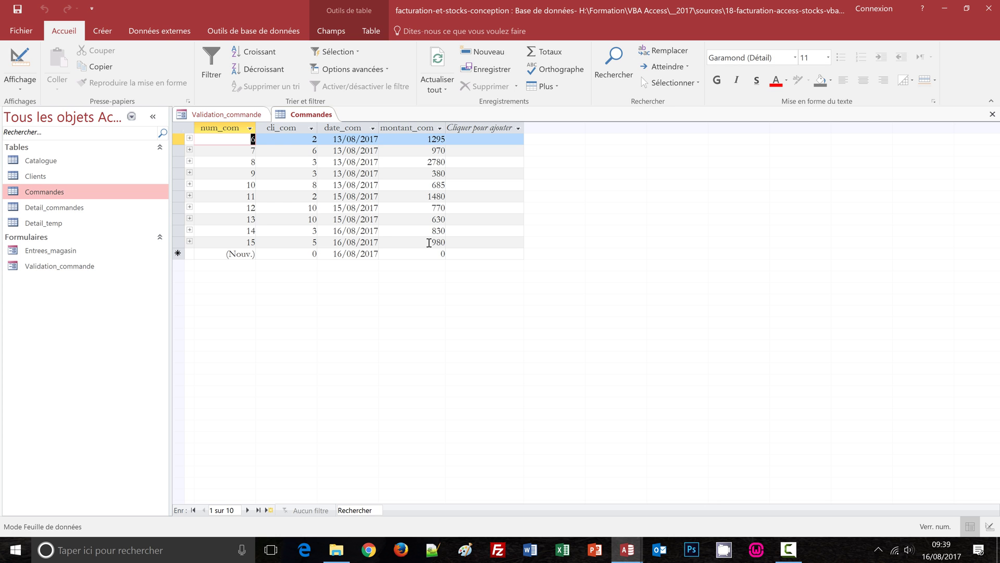
double_click(58, 208)
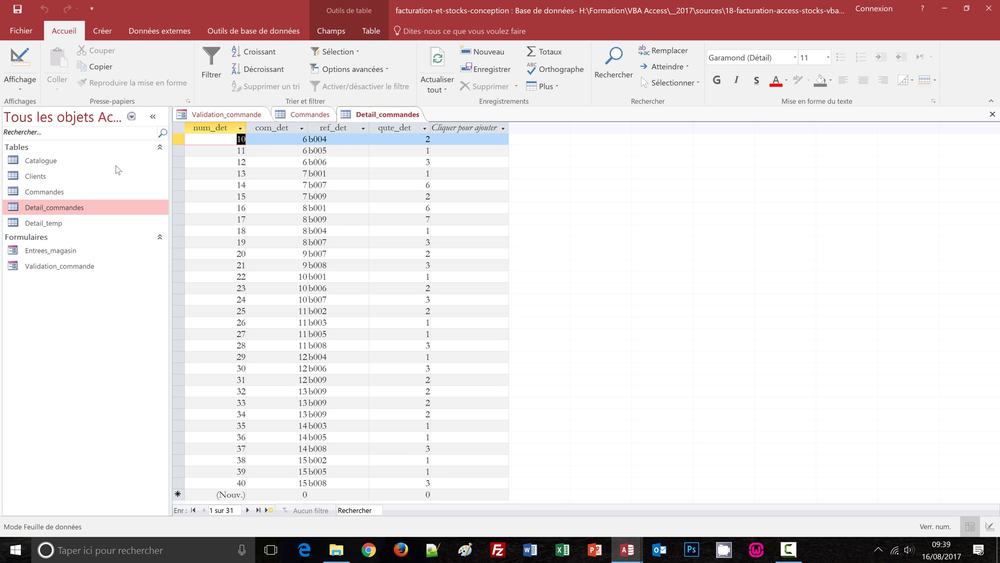
double_click(42, 162)
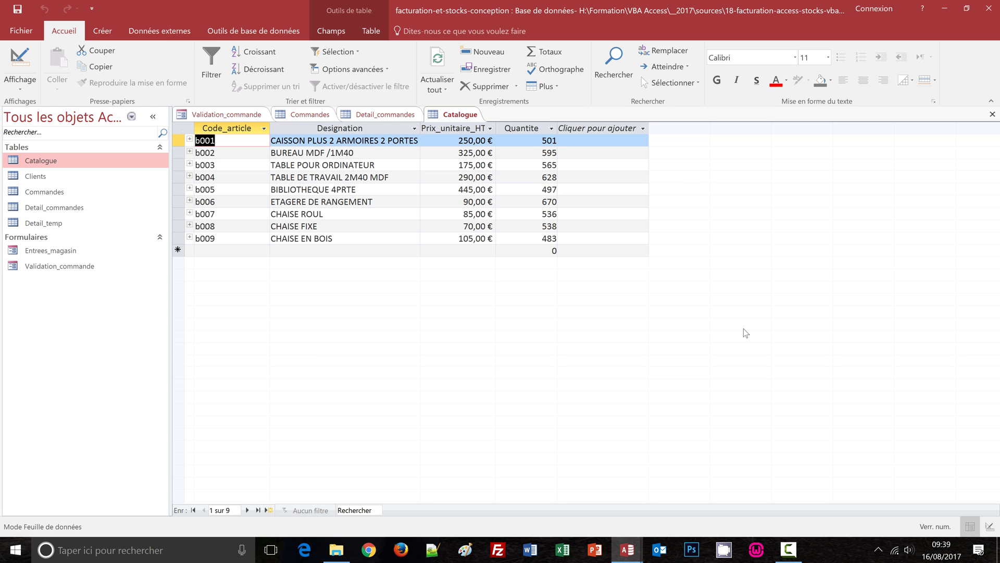
left_click(992, 115)
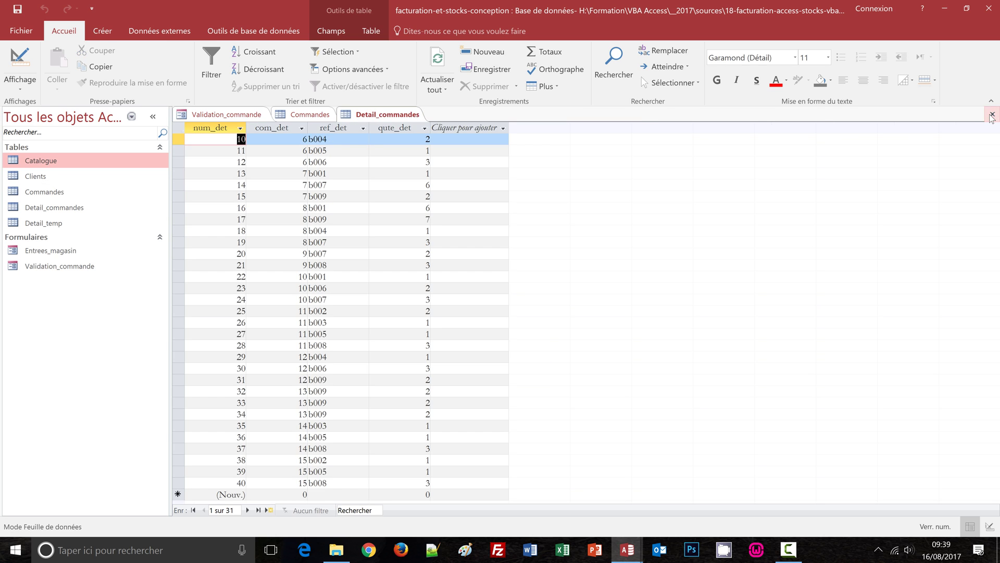
left_click(992, 115)
left_click(992, 115)
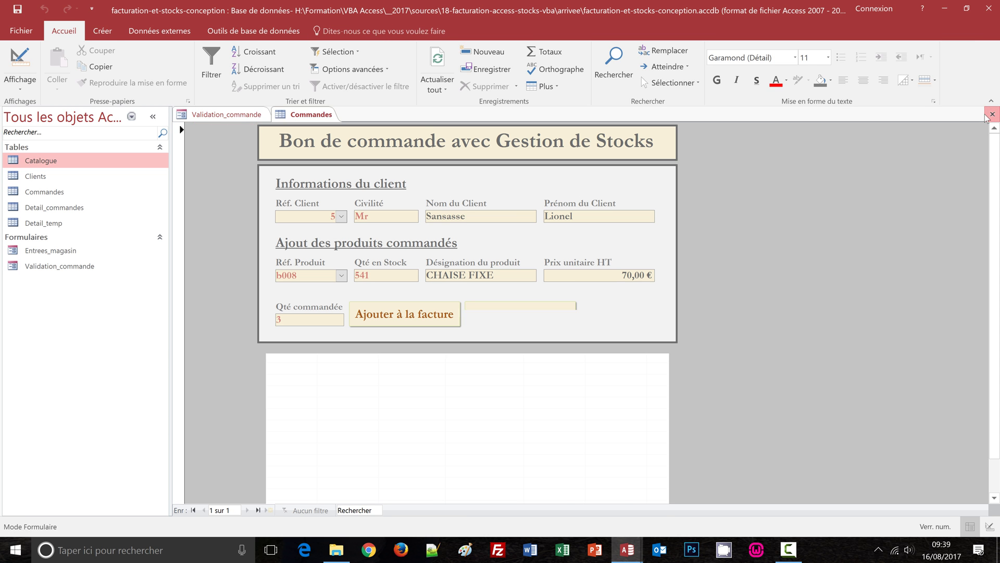
left_click(992, 9)
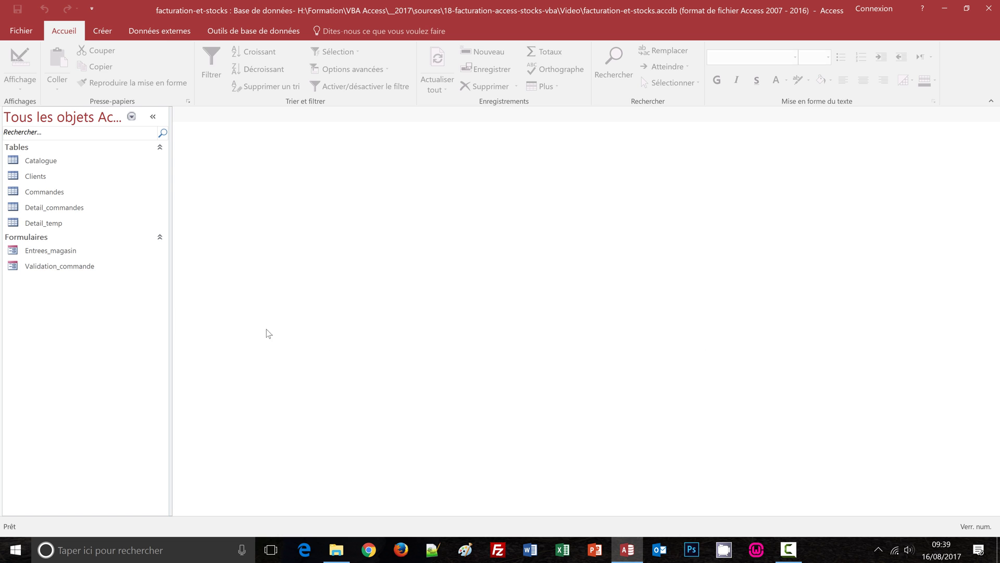
Open the Validation_commande form in the facturation-et-stocks database and test it with the third client and product b004
double_click(48, 266)
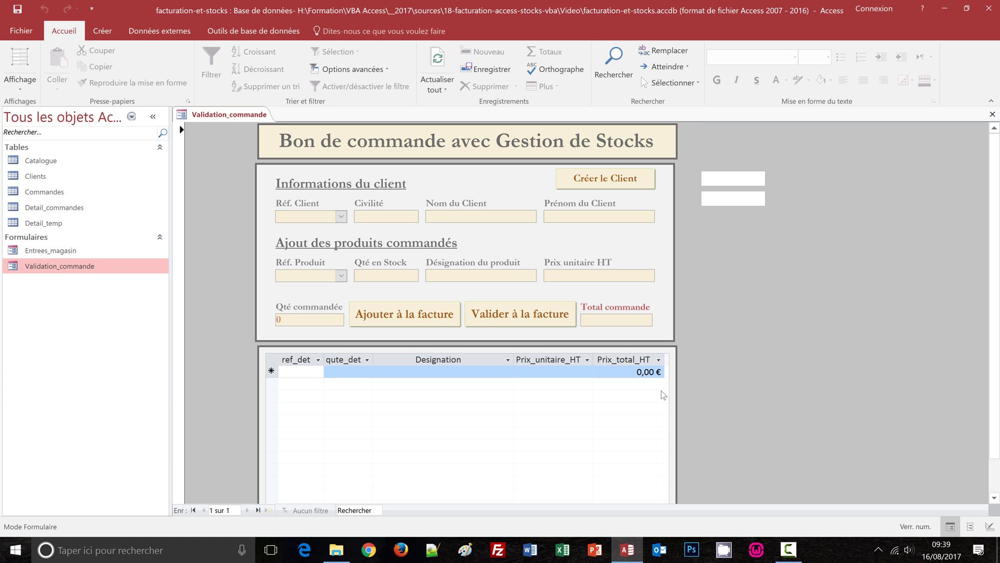
left_click(342, 216)
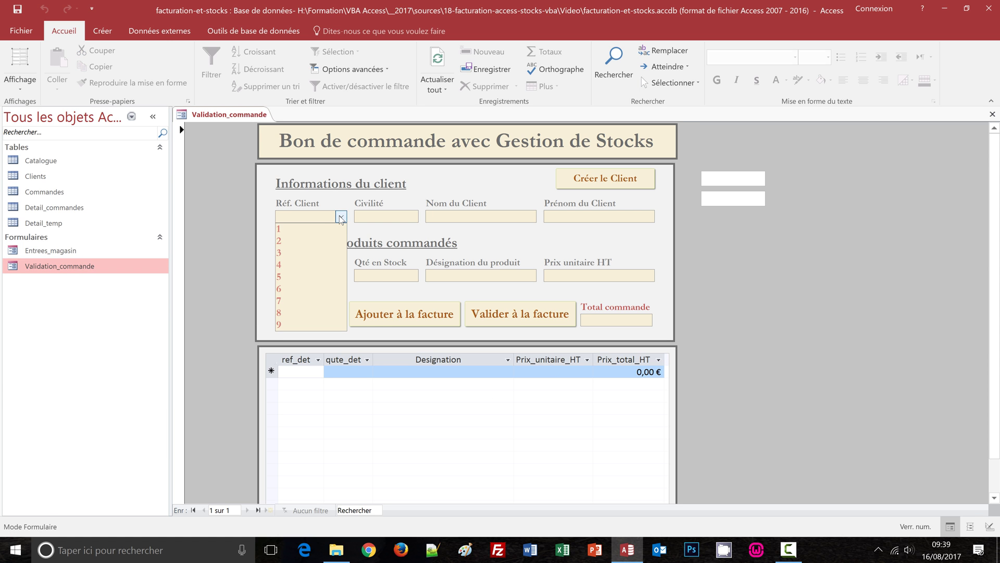
left_click(310, 256)
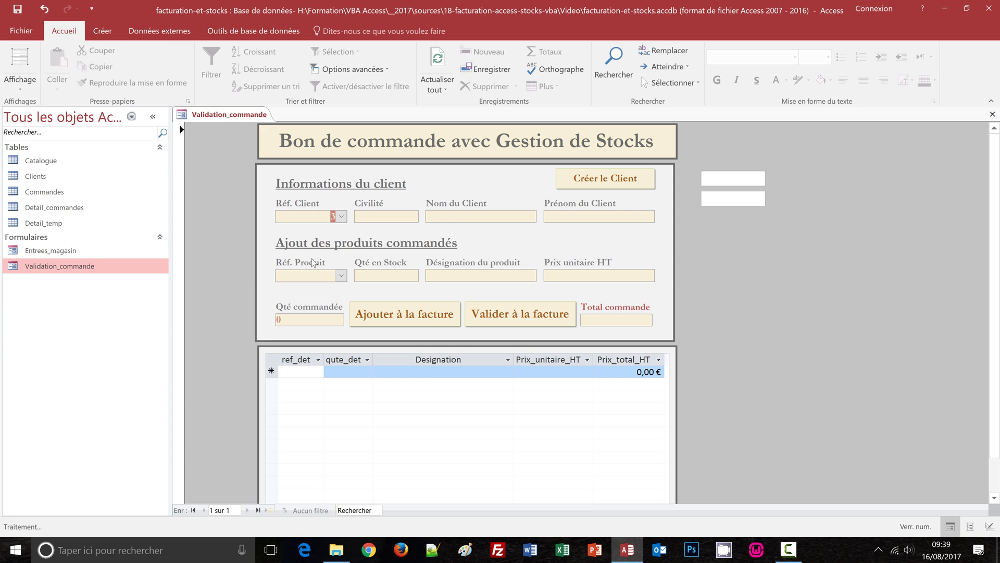
left_click(342, 276)
left_click(318, 324)
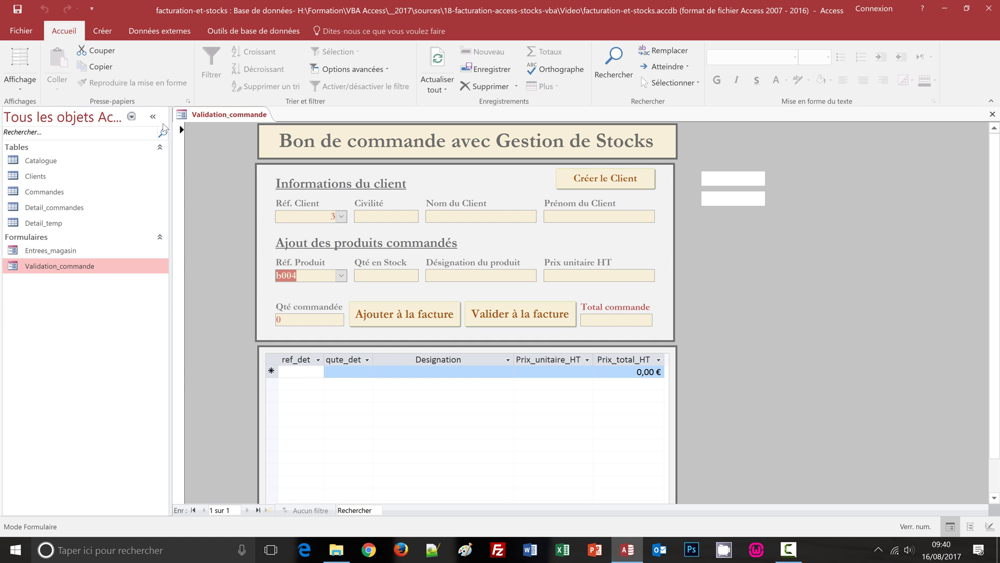
Switch the Validation_commande form to design view and show the data properties of the Réf. Client combo box
left_click(25, 88)
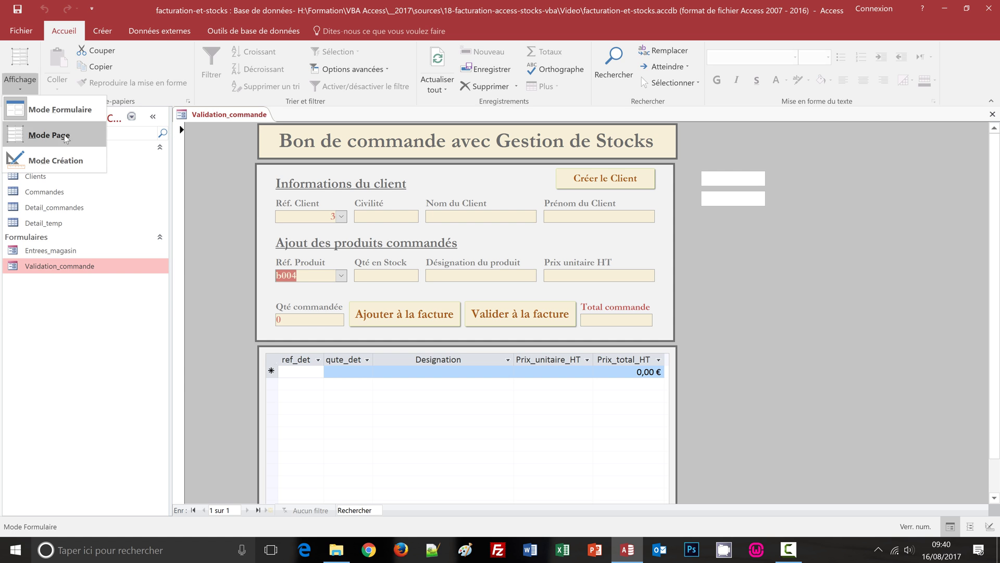
left_click(67, 163)
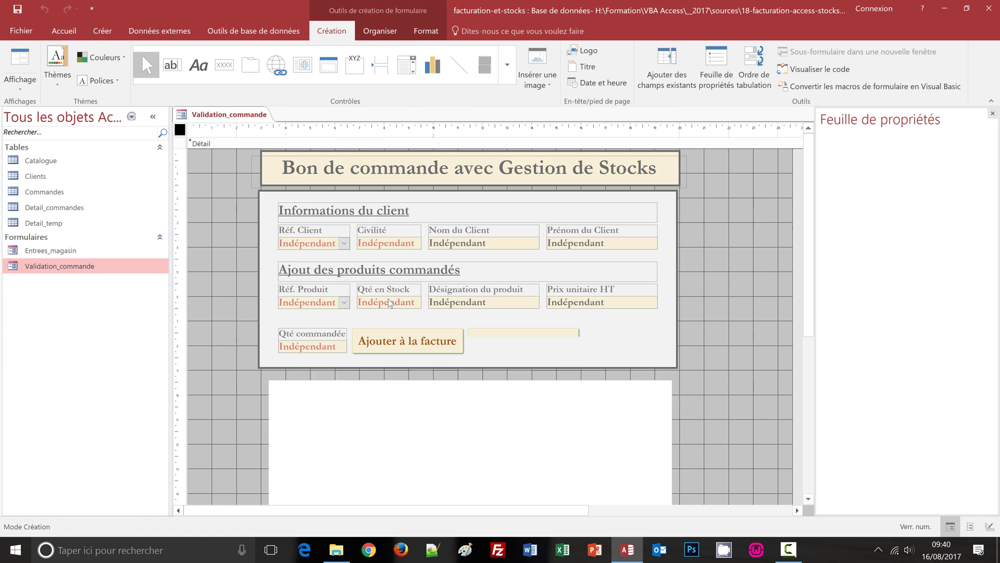
left_click(325, 244)
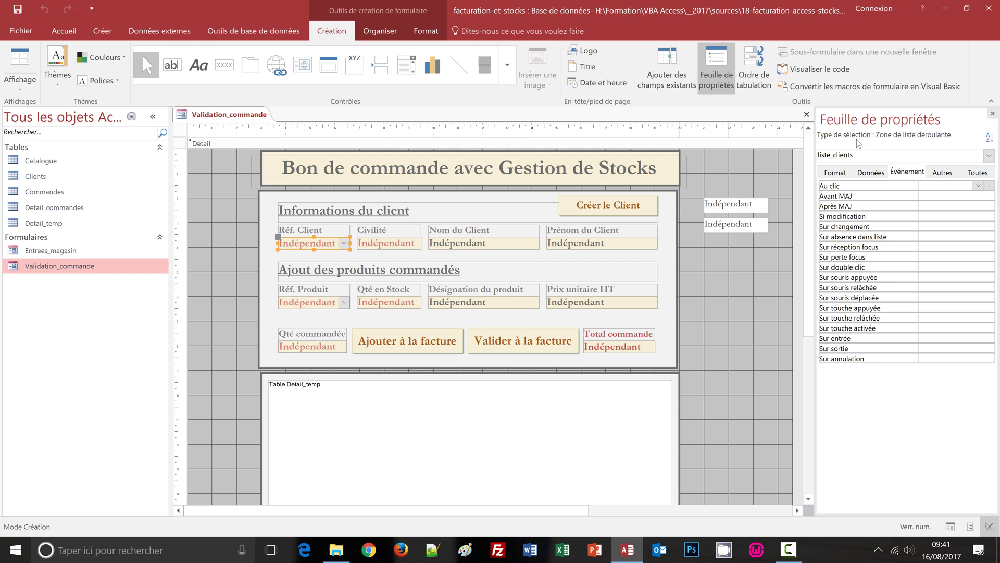
left_click(872, 172)
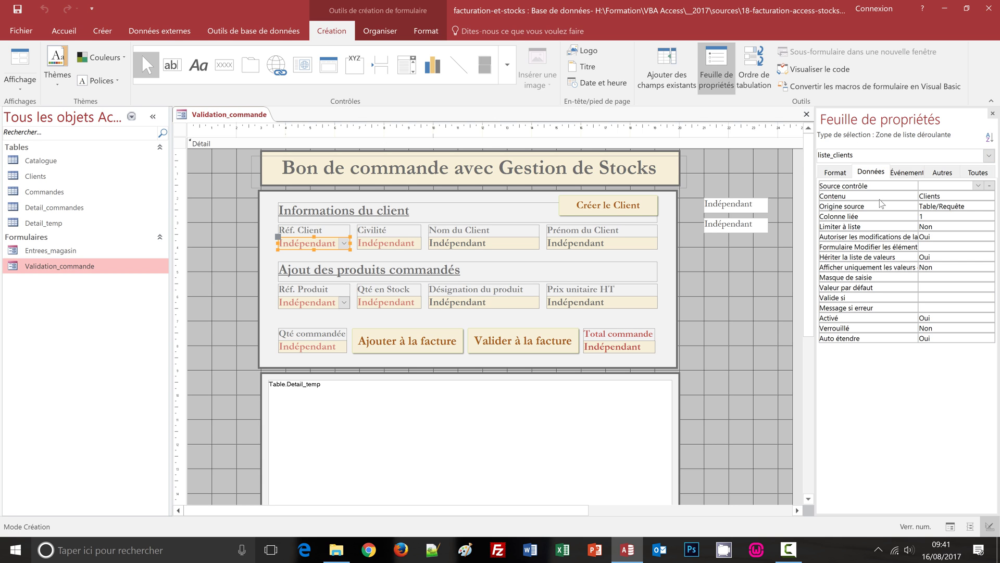